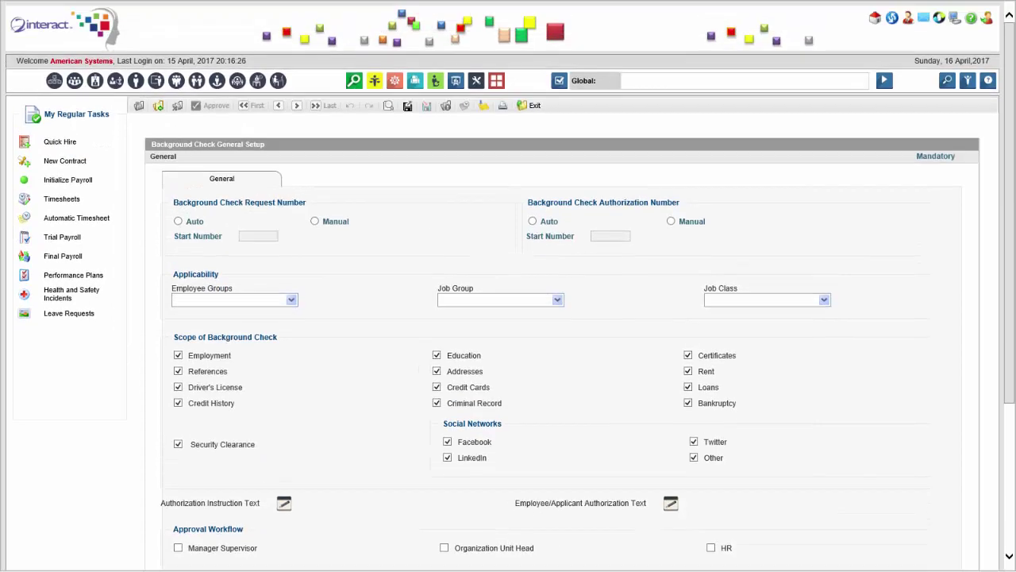
Examine the available Employee Groups, Job Group and Job Class options for the applicability of background checks
drag(1013, 147, 1014, 234)
click(292, 182)
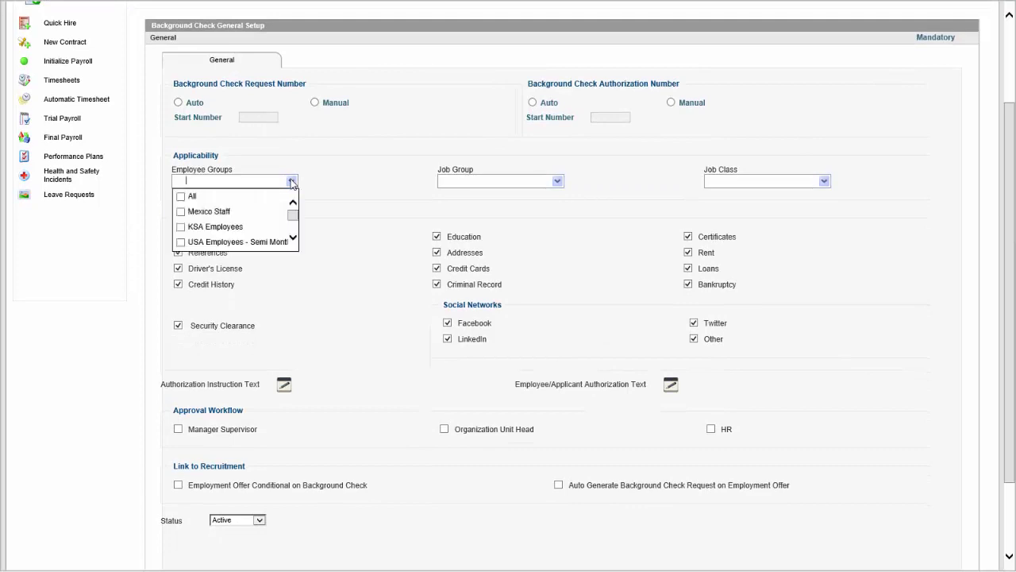
drag(294, 218, 299, 229)
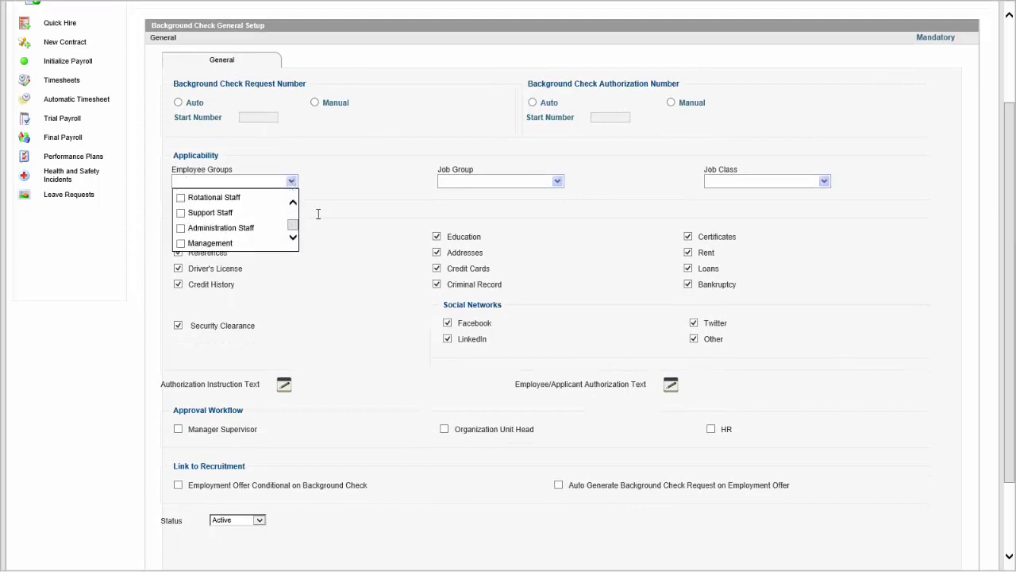
click(407, 182)
click(557, 181)
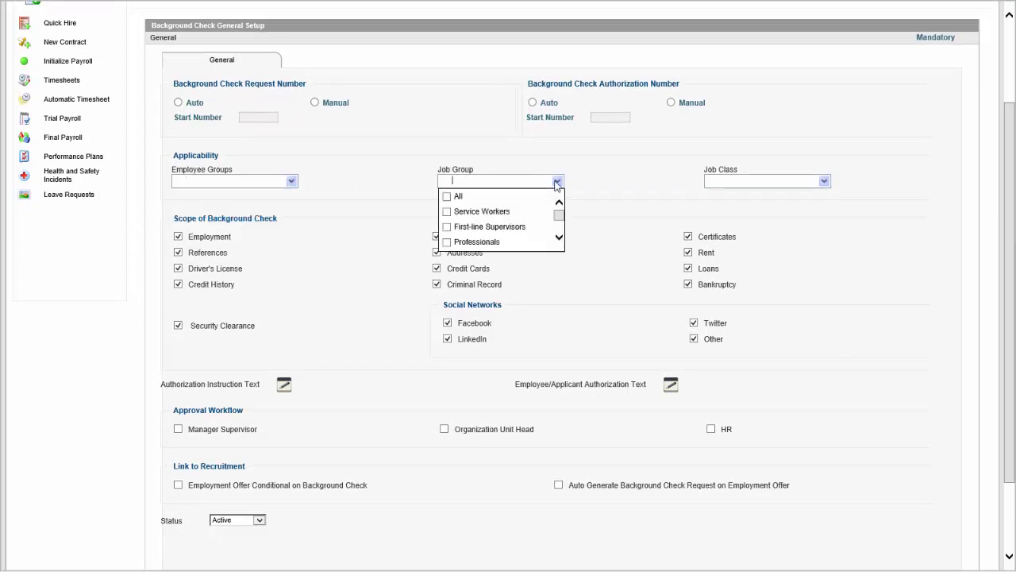
click(676, 163)
click(824, 181)
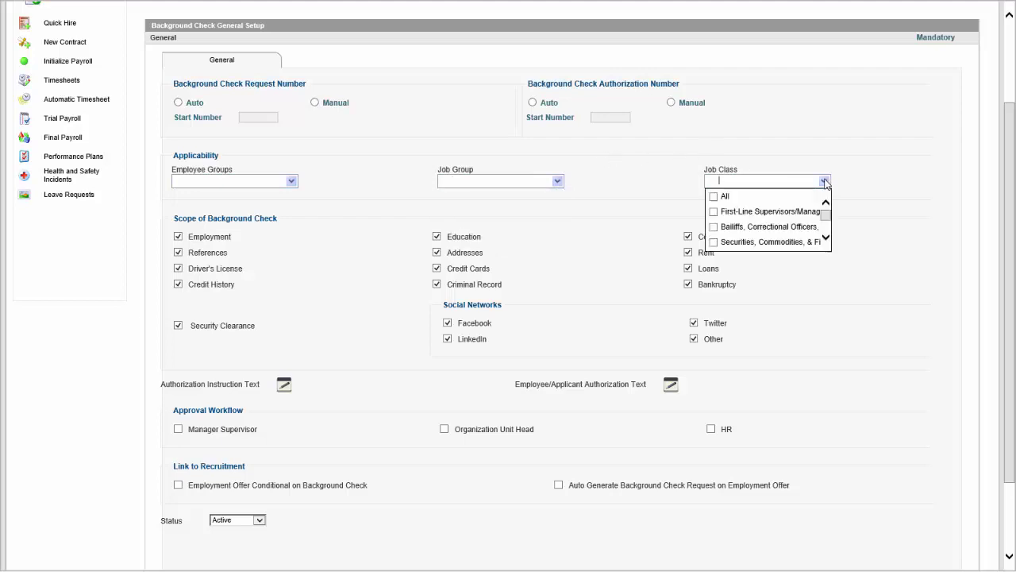
click(639, 181)
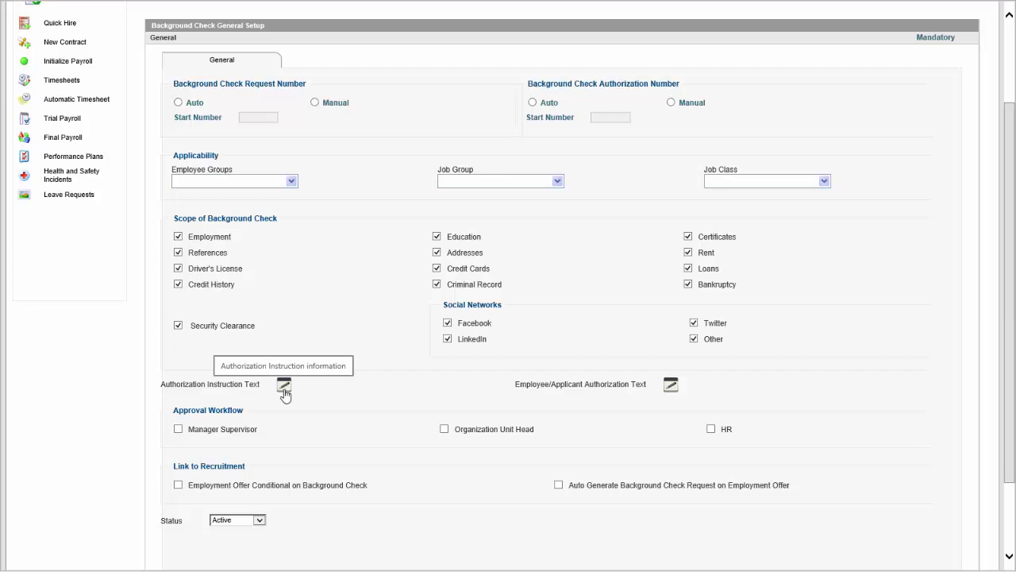
Try Manager Supervisor, Organization Unit Head and HR as approvers in the Approval Workflow and clear them again
click(179, 429)
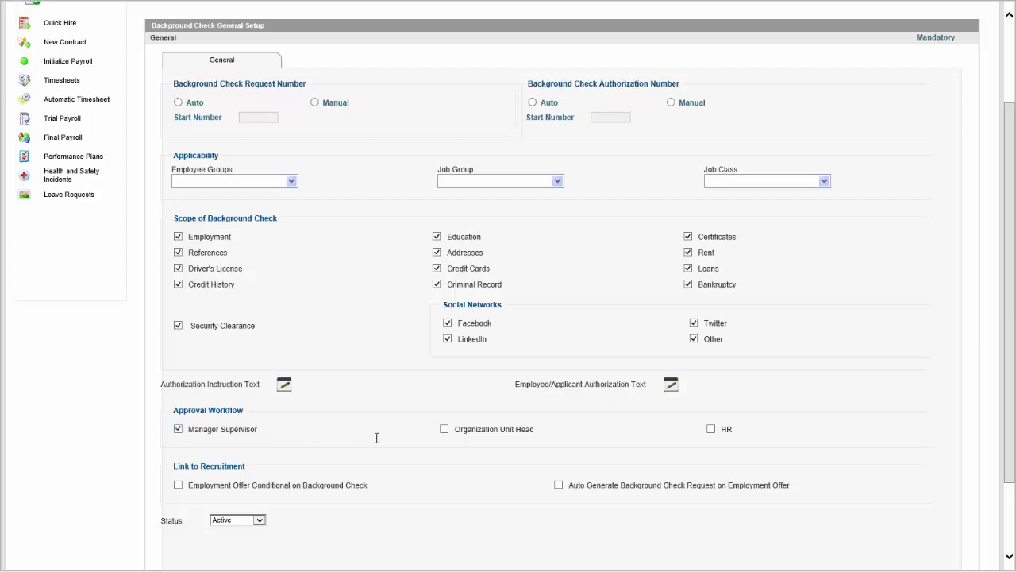
click(445, 431)
click(711, 429)
click(444, 429)
click(178, 429)
Make the employment offer conditional on the background check and enable auto-generating the background check request on employment offer
click(178, 484)
scroll(402, 486, down, 2)
scroll(738, 245, up, 3)
scroll(741, 250, down, 2)
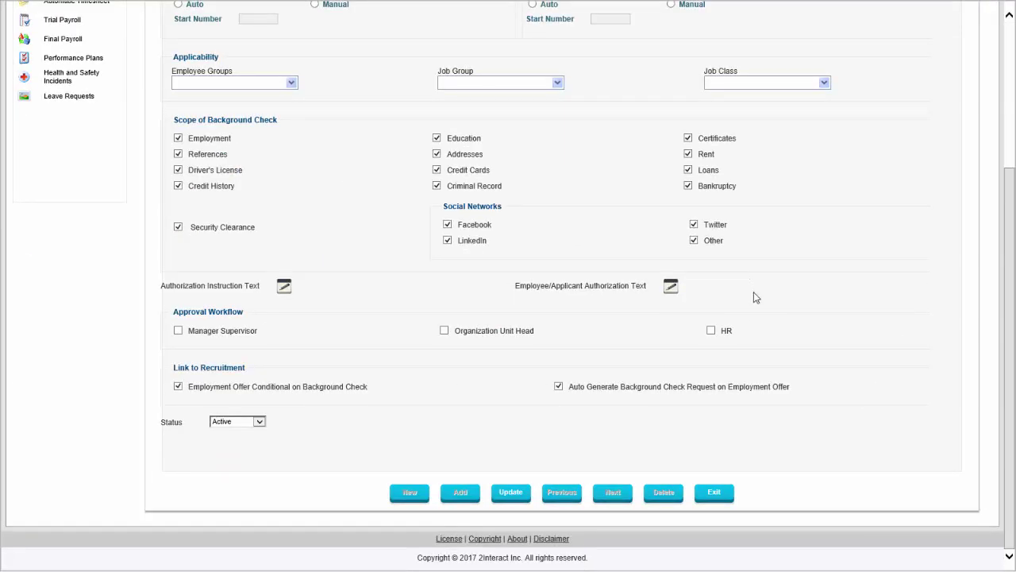
Search globally for "background", open the Background Check Providers policy and start a new provider record
scroll(755, 320, up, 3)
click(632, 81)
text(background)
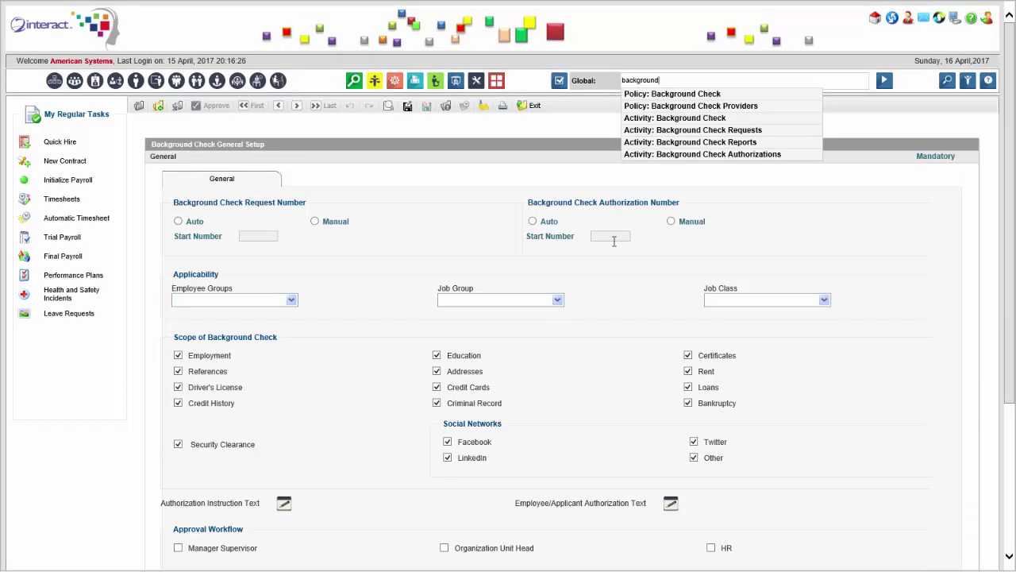
click(698, 106)
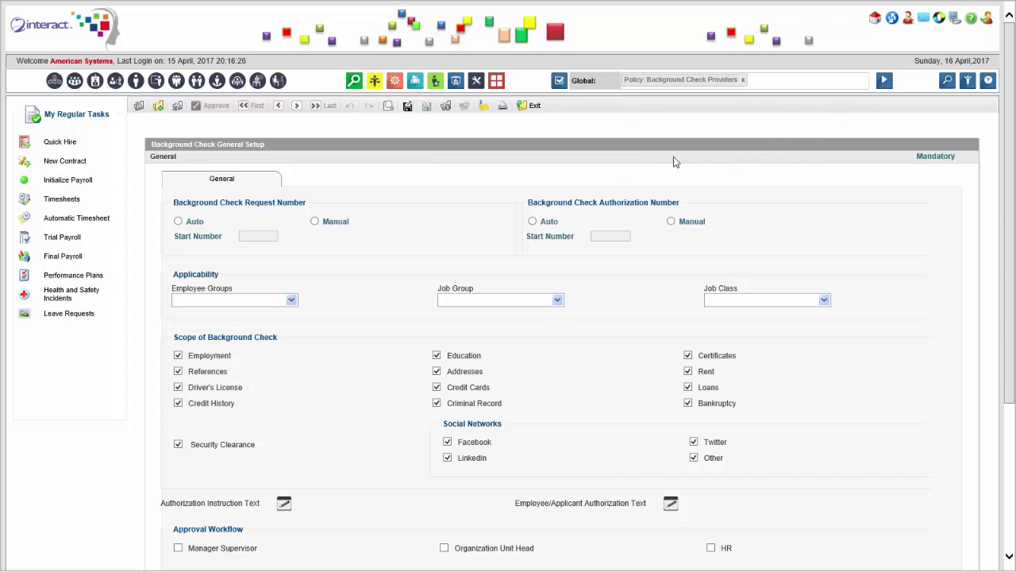
click(411, 488)
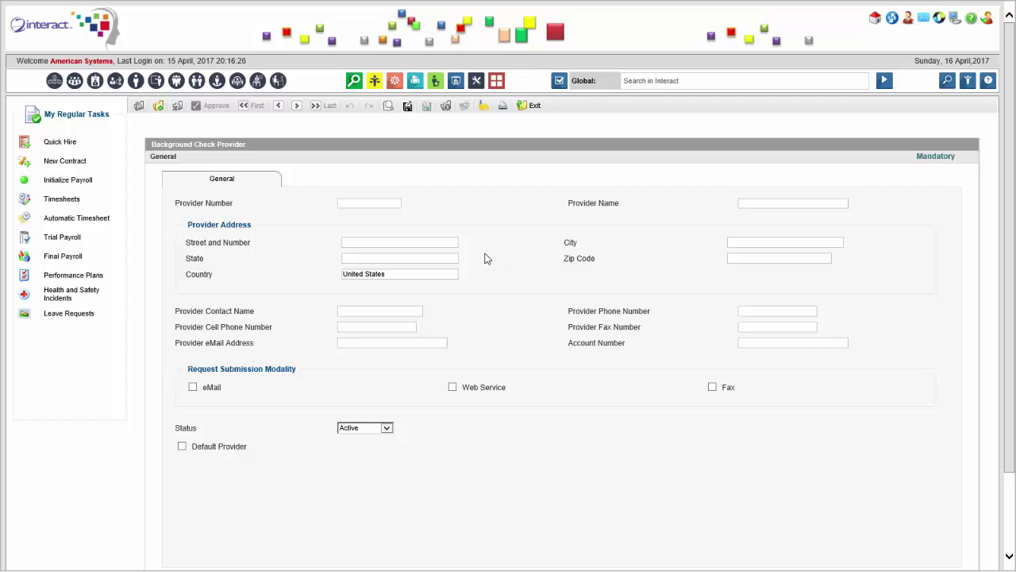
Try the eMail and Web Service options for the provider's request submission modality and clear them again
click(453, 388)
click(200, 388)
click(713, 389)
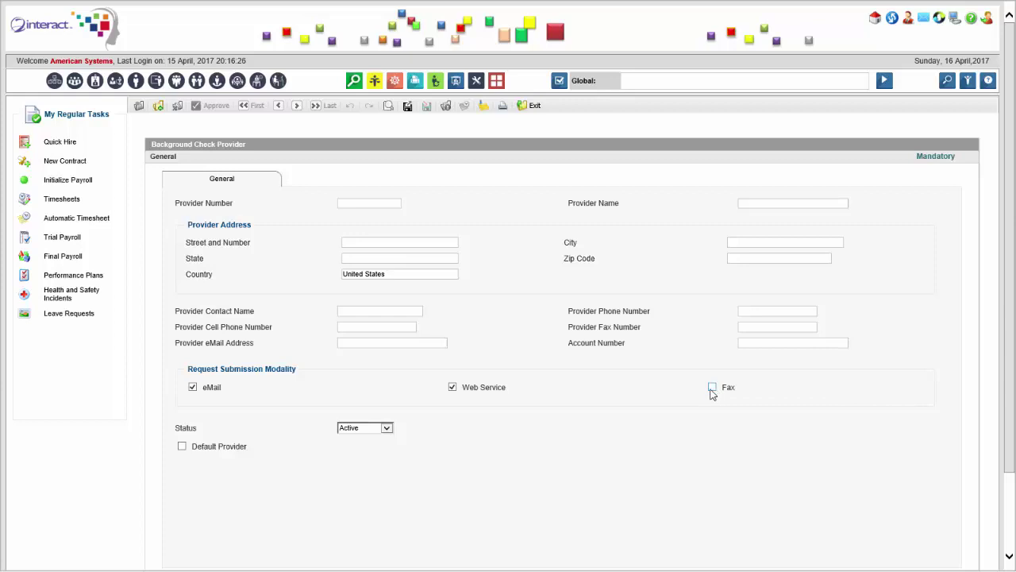
click(453, 389)
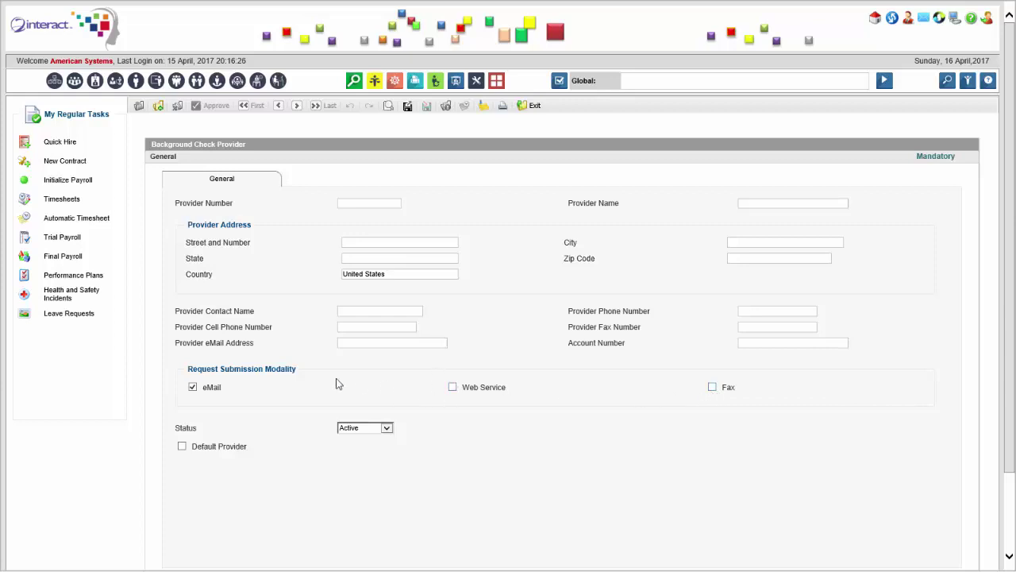
click(193, 388)
scroll(465, 357, down, 3)
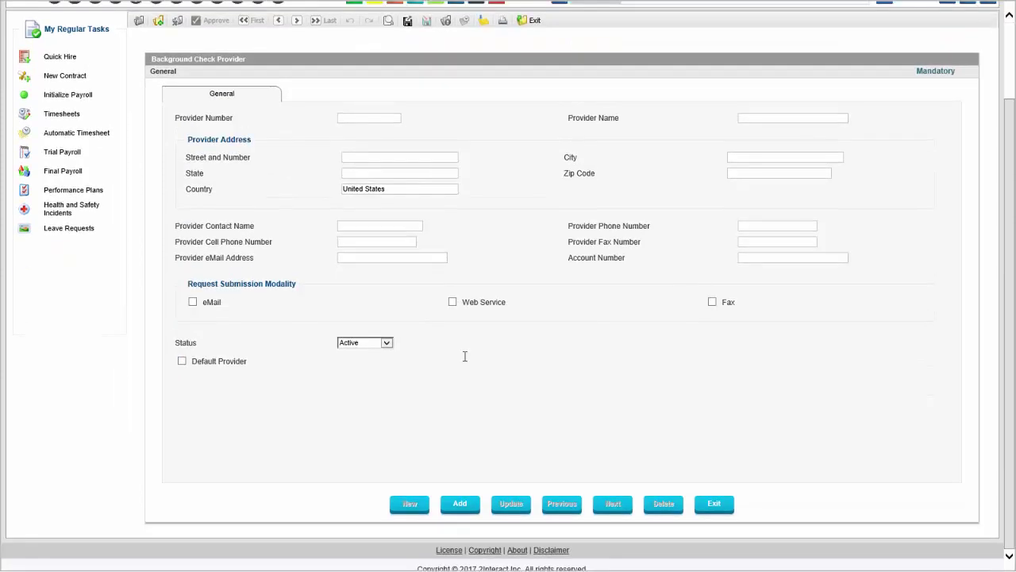
Search globally for the "web servi" and "background" pages without opening any of them
scroll(468, 355, up, 3)
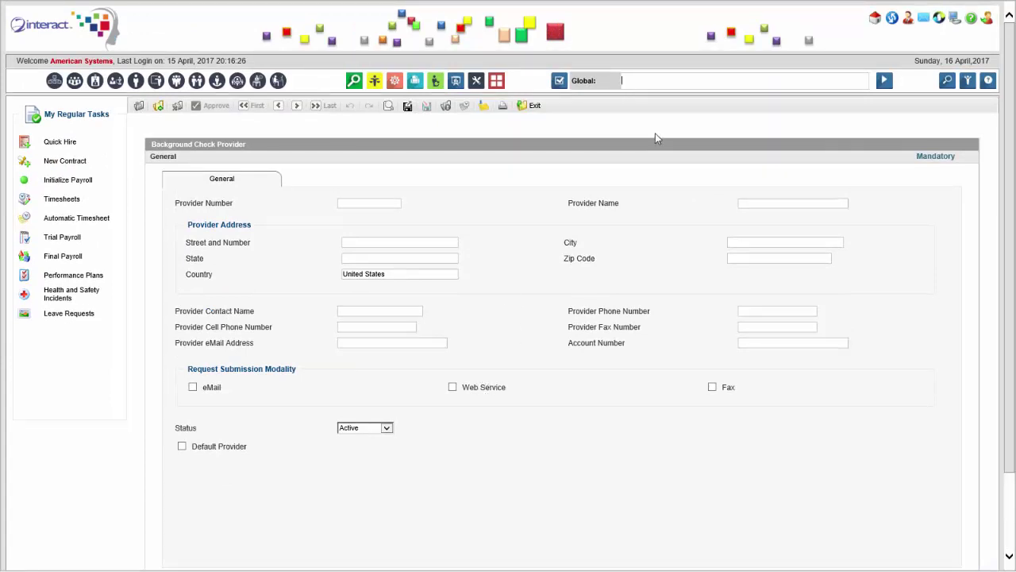
text(web servi)
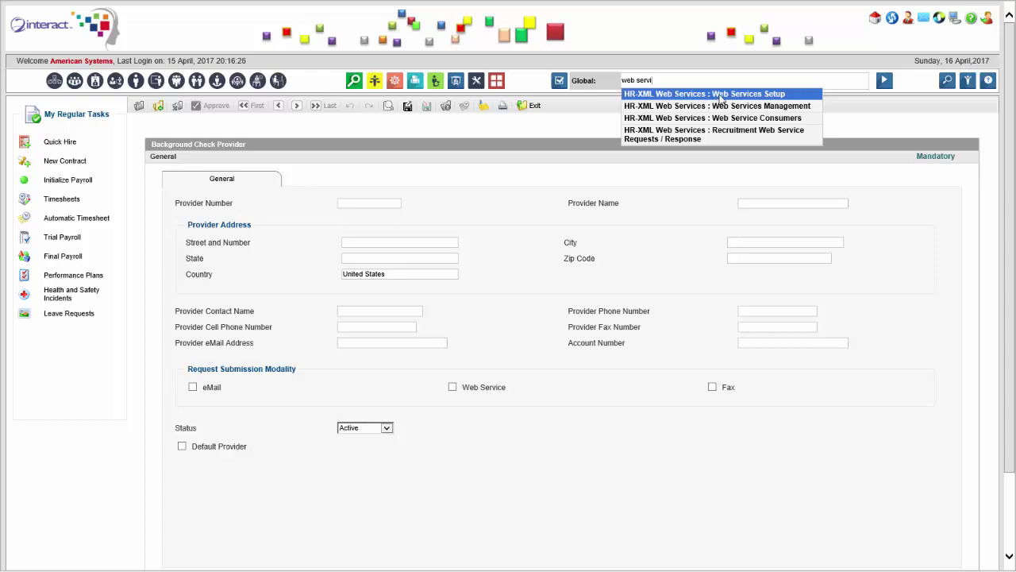
click(644, 36)
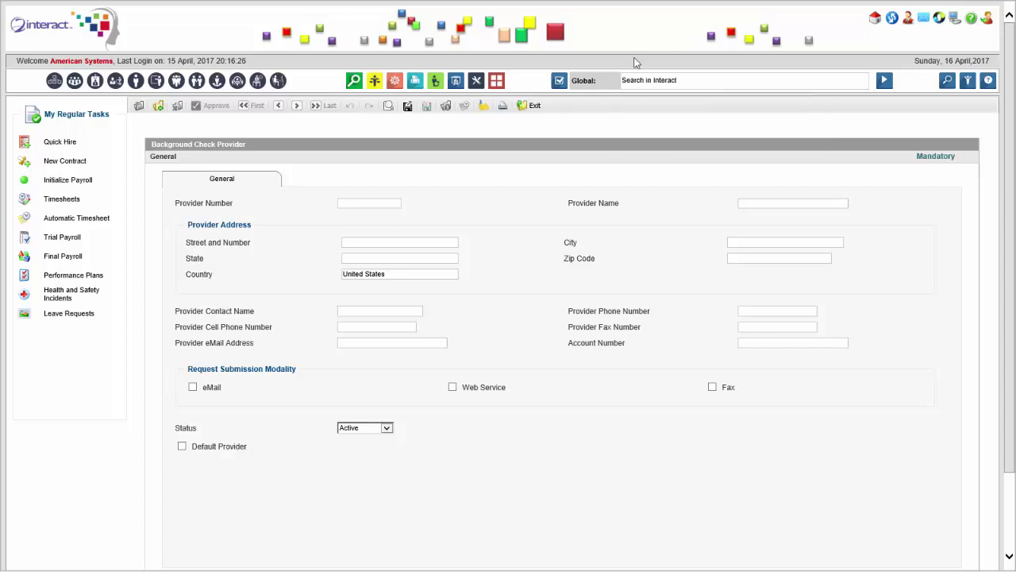
click(635, 78)
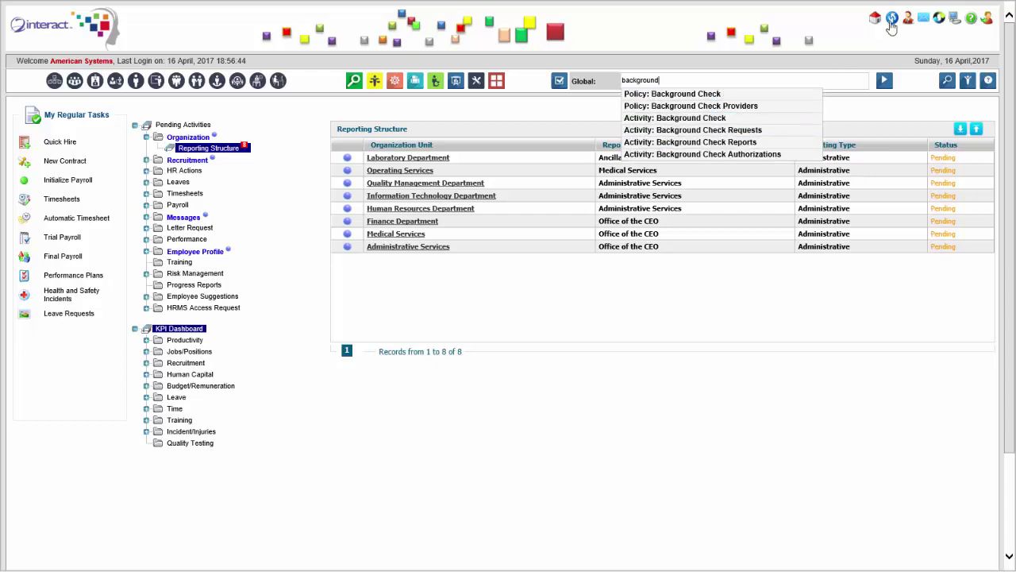
Log out of the employer account and sign in with the applicant's user ID
click(987, 25)
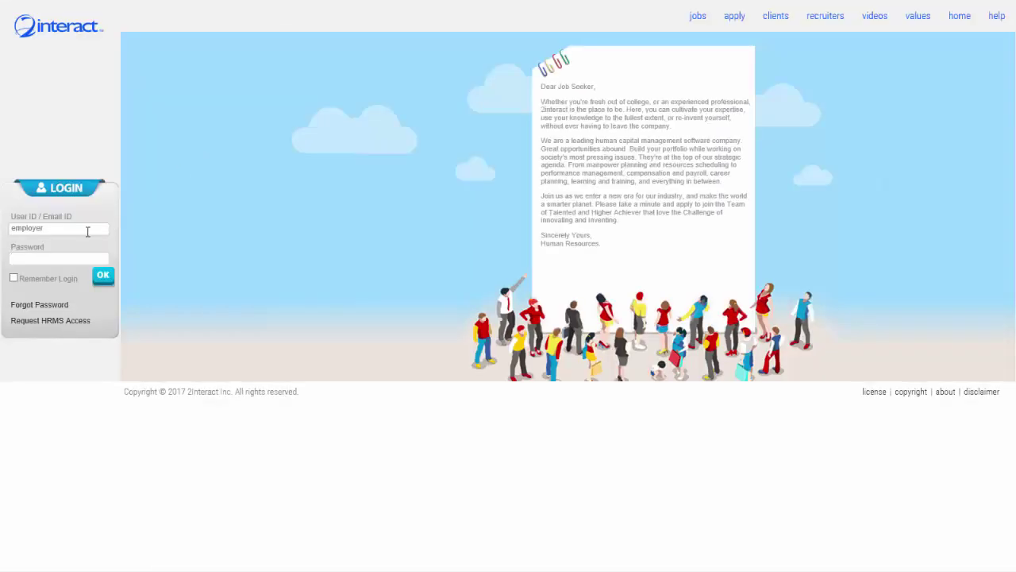
click(86, 232)
text(e)
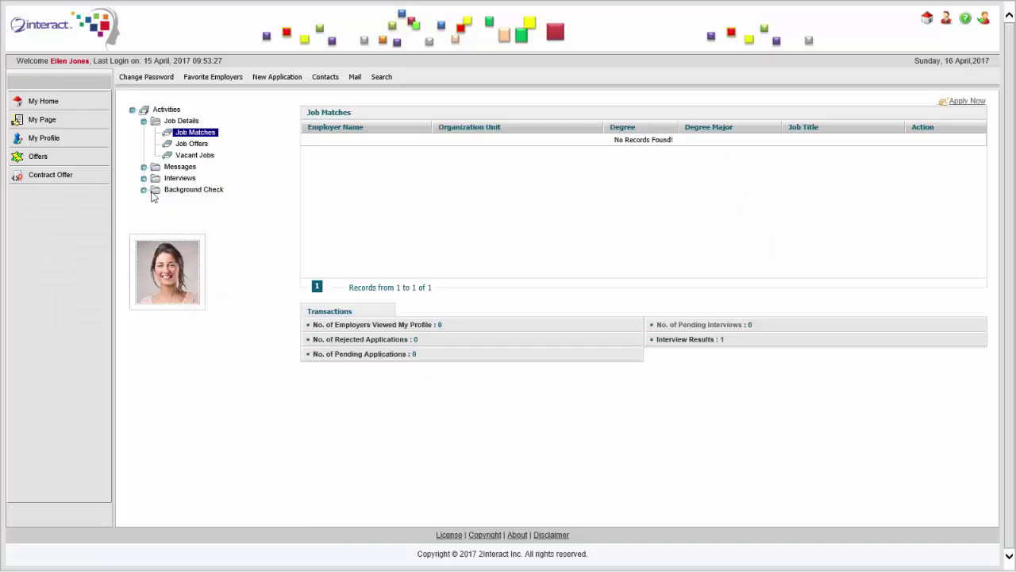
Open the applicant's background check authorization form and review its personal details and all background screening sections
click(144, 192)
click(225, 205)
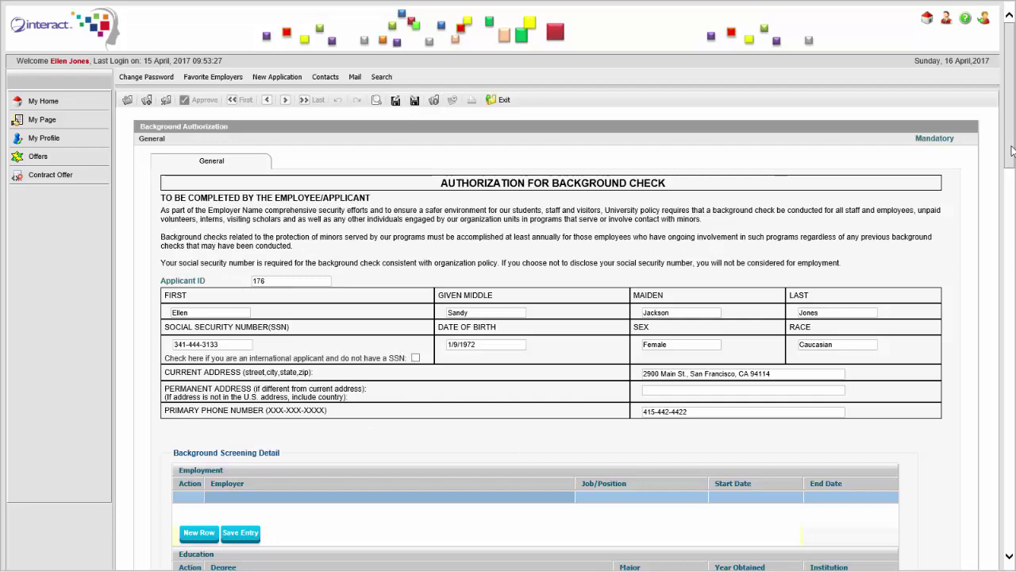
drag(1012, 150, 1013, 453)
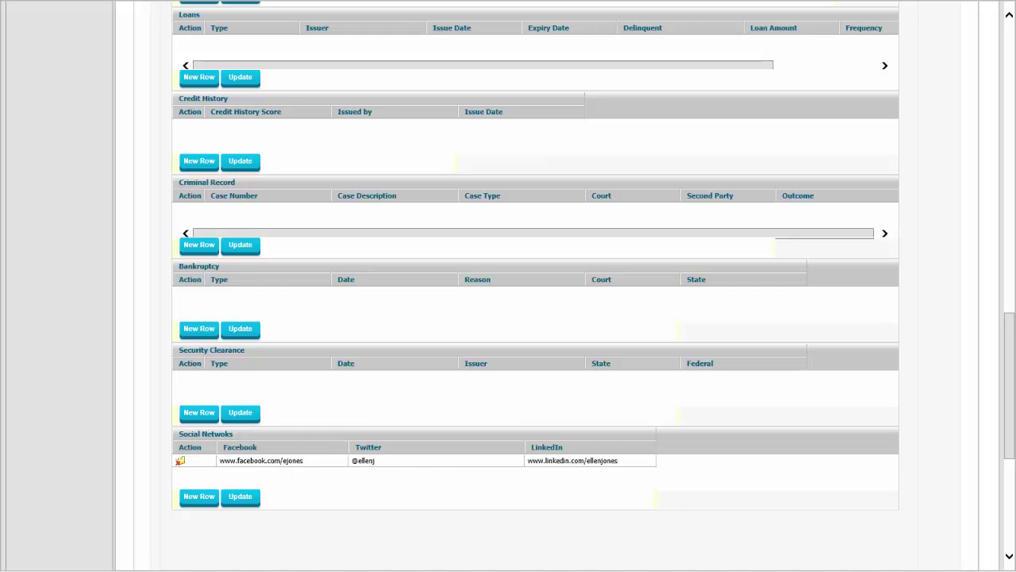
scroll(1011, 385, up, 1)
scroll(1011, 385, up, 15)
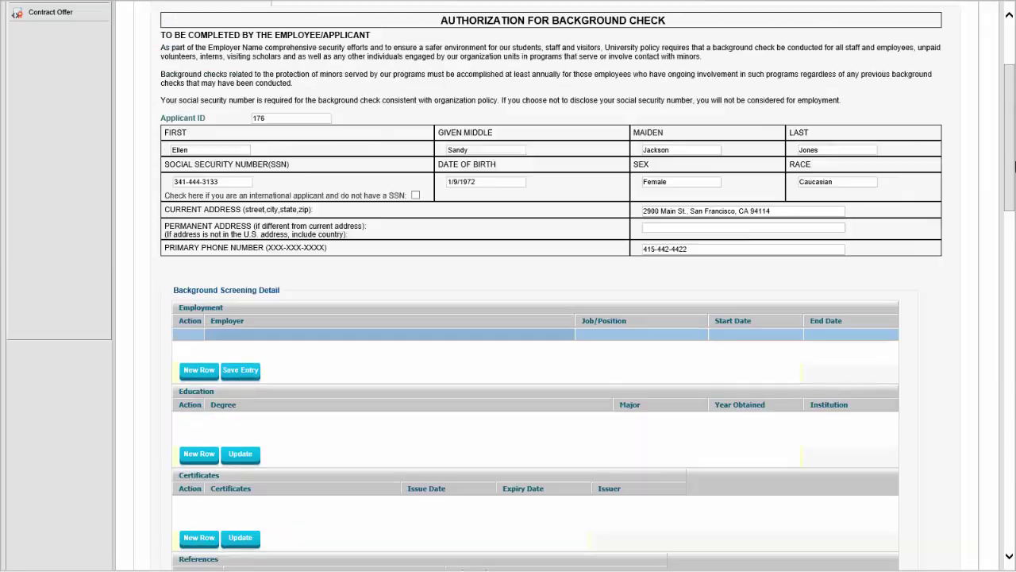